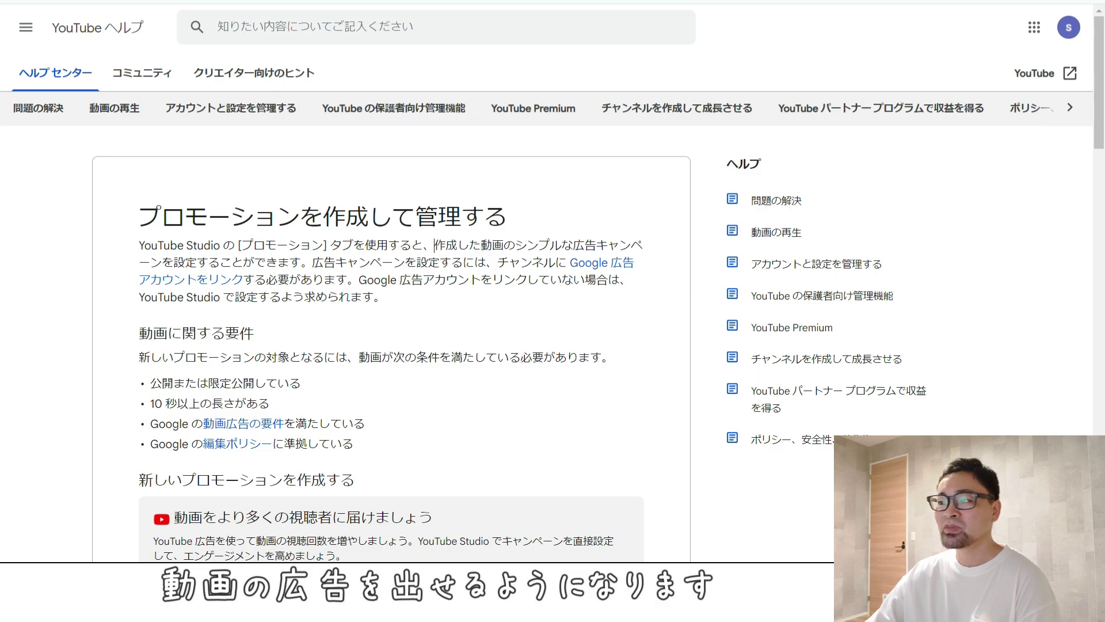
Read the YouTube Help article on creating promotions, including what they offer, the video requirements and the setup instructions
left_click_drag(434, 245, 300, 263)
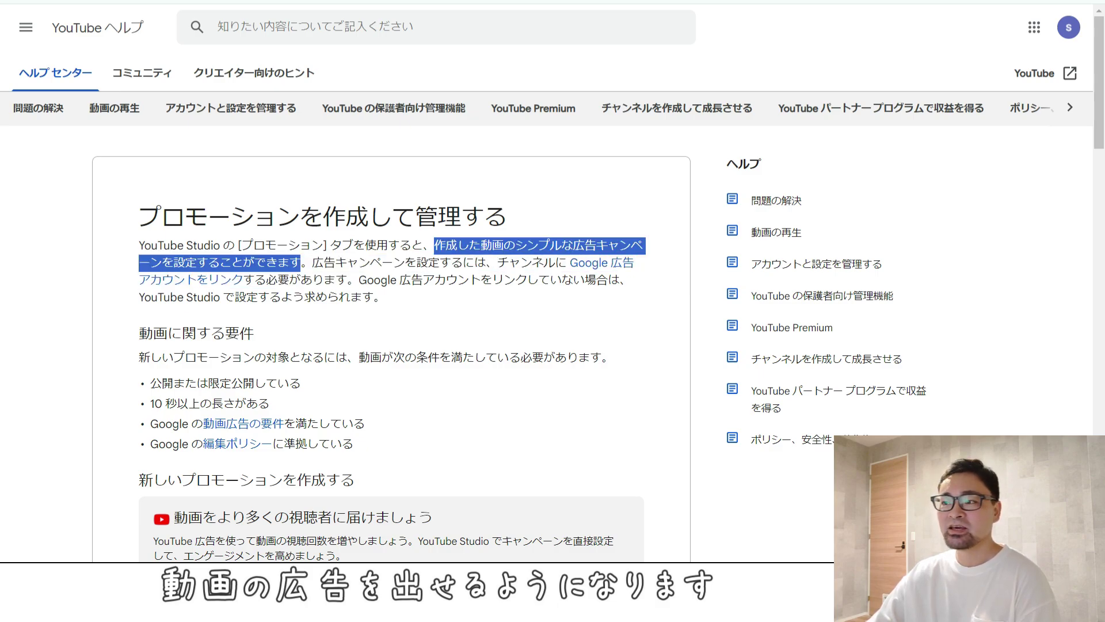
left_click(301, 263)
double_click(690, 339)
double_click(690, 295)
left_click(690, 294)
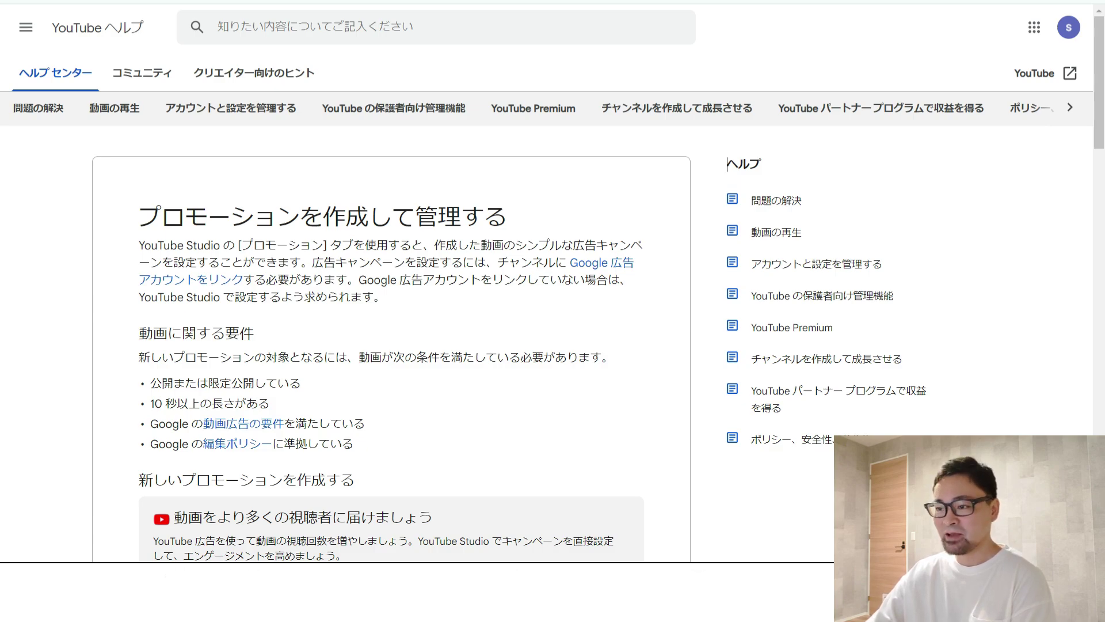
scroll(727, 164, "down", 3)
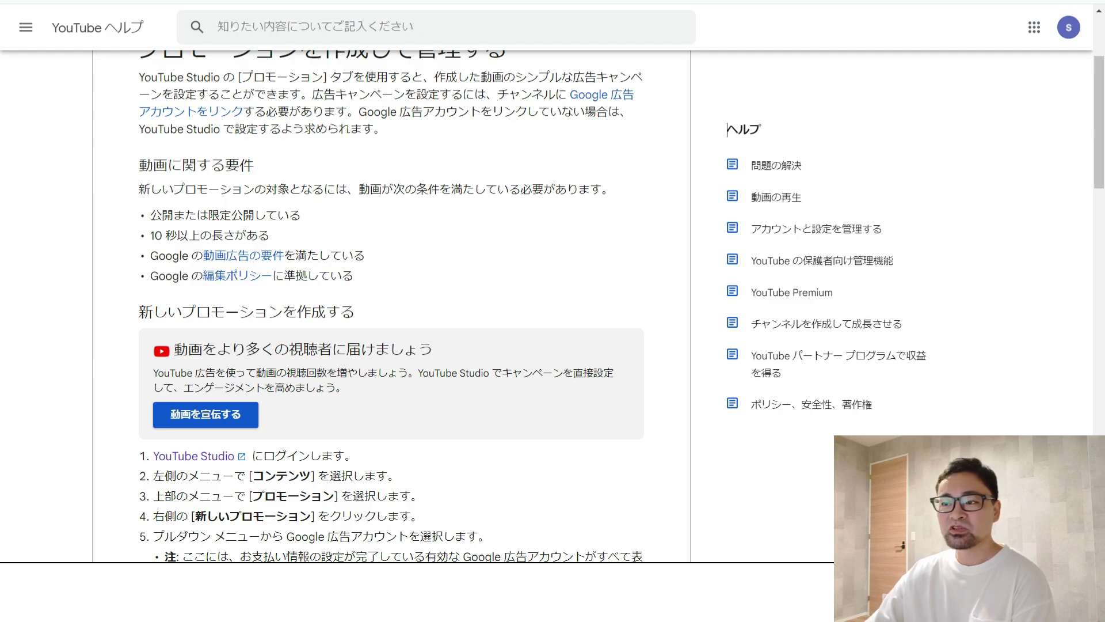
left_click_drag(151, 235, 269, 234)
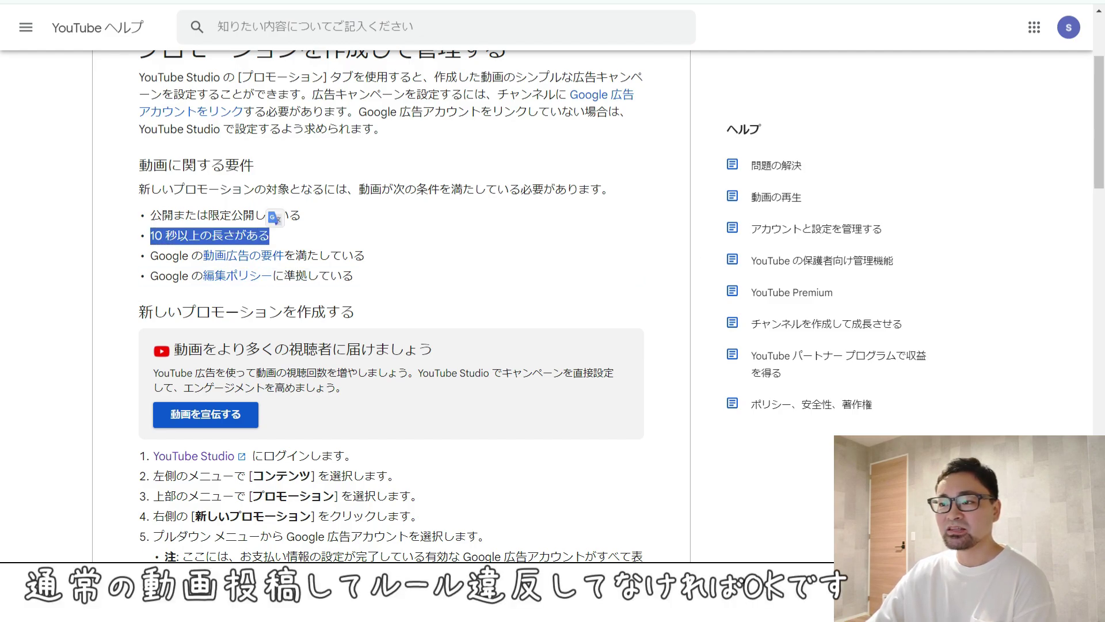
left_click_drag(150, 255, 365, 255)
left_click_drag(150, 276, 353, 276)
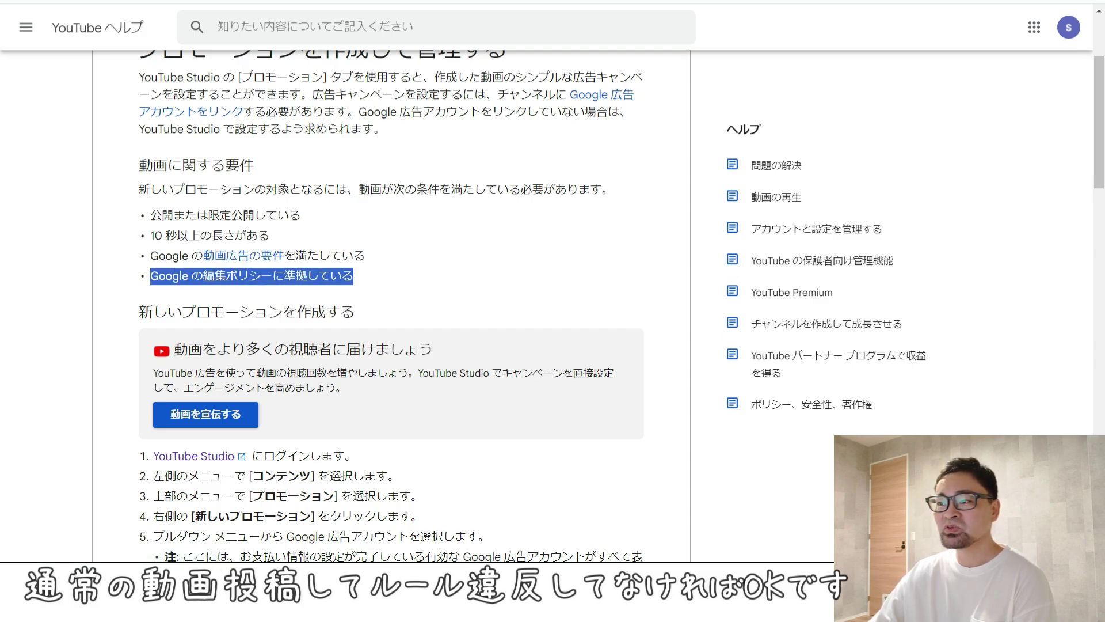
left_click(358, 255)
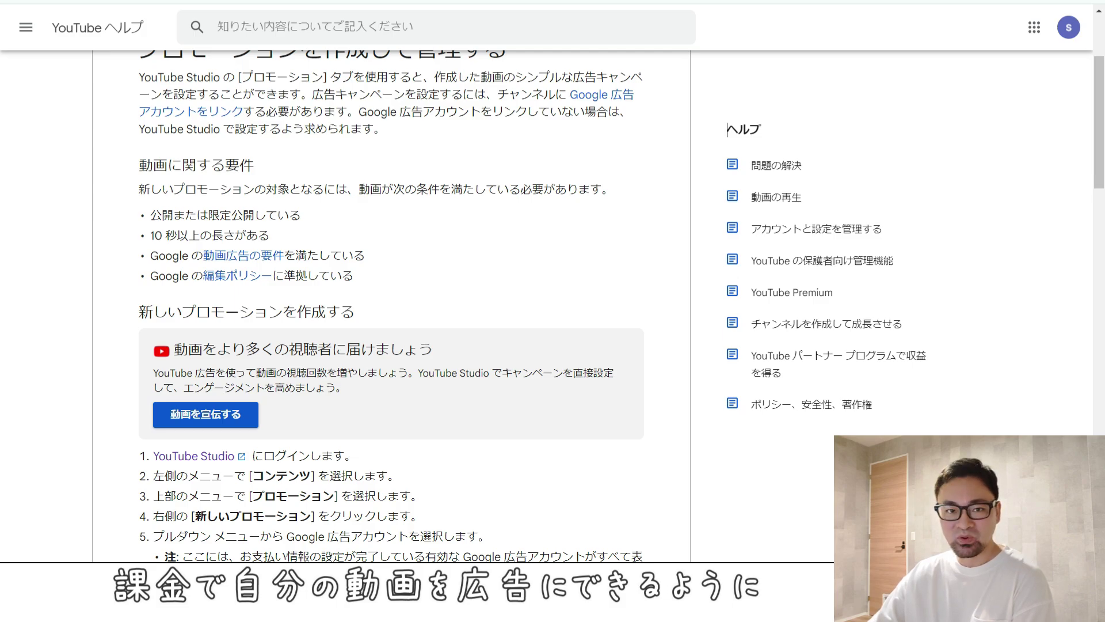
scroll(728, 131, "down", 5)
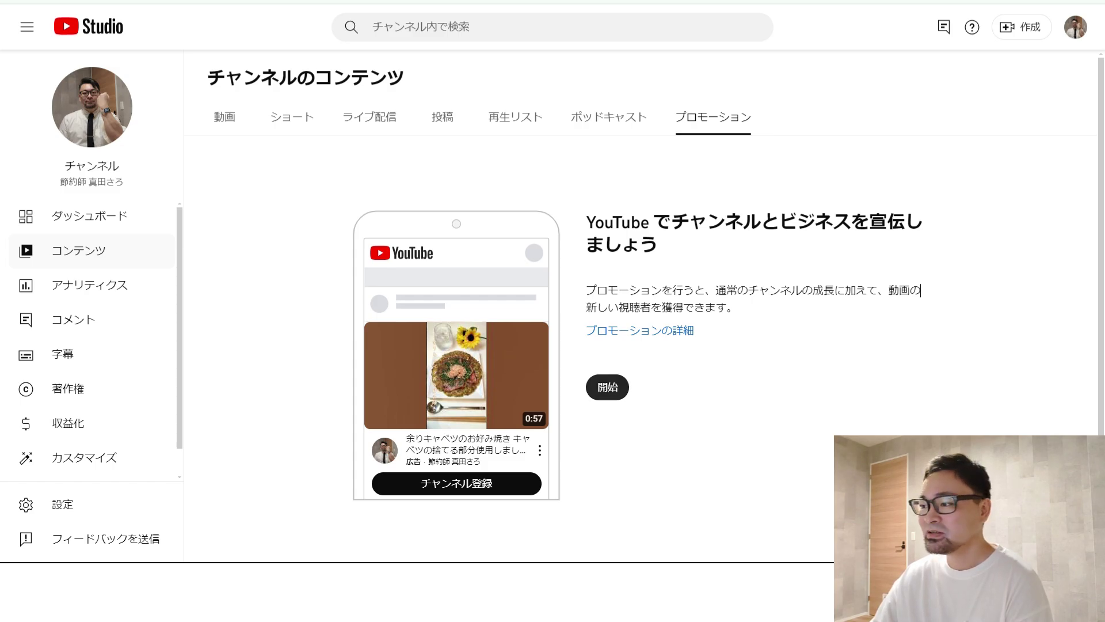
Switch to YouTube Studio and start a new video promotion using the existing Google 広告アカウント
left_click(607, 387)
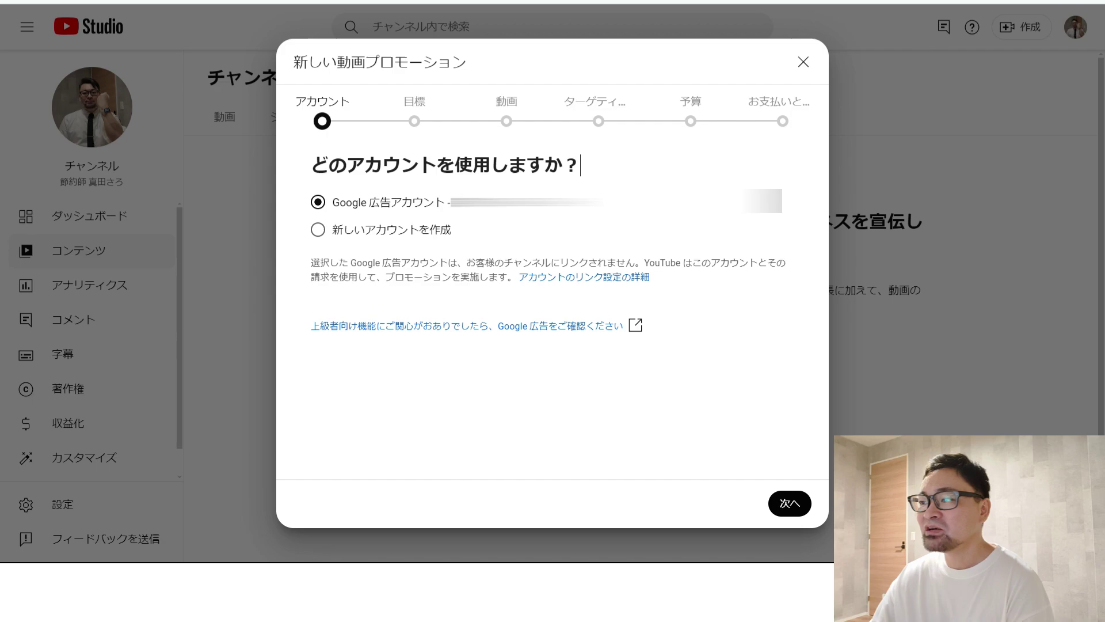
left_click_drag(580, 165, 311, 180)
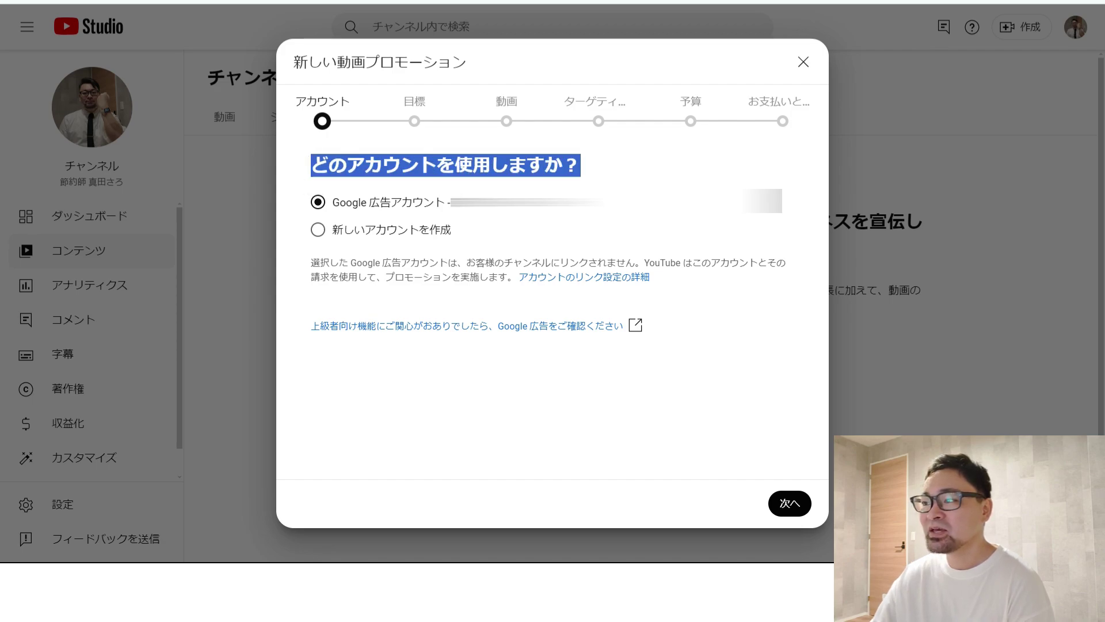
left_click(311, 180)
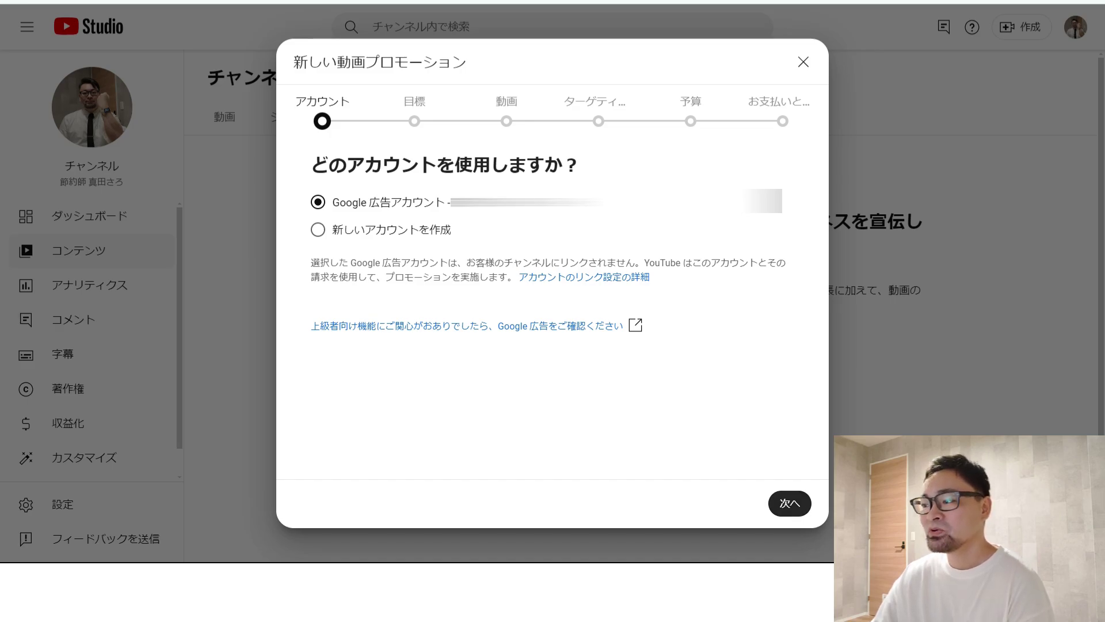
left_click(790, 503)
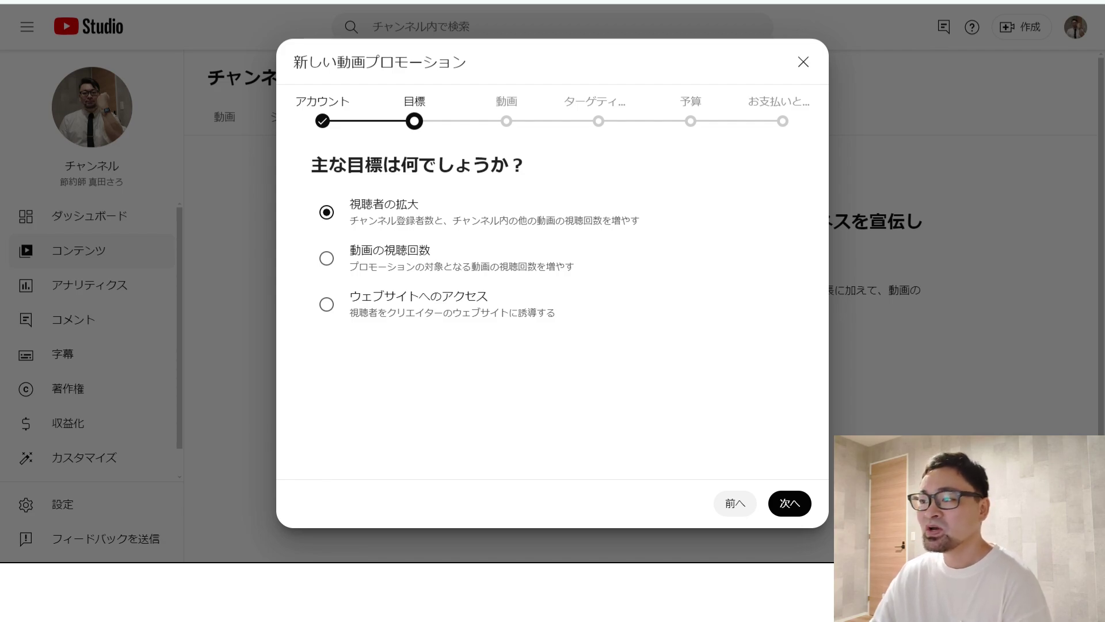
Compare the promotion goals, choose 視聴者の拡大 as the main goal and continue to video selection
left_click(415, 266)
left_click(415, 312)
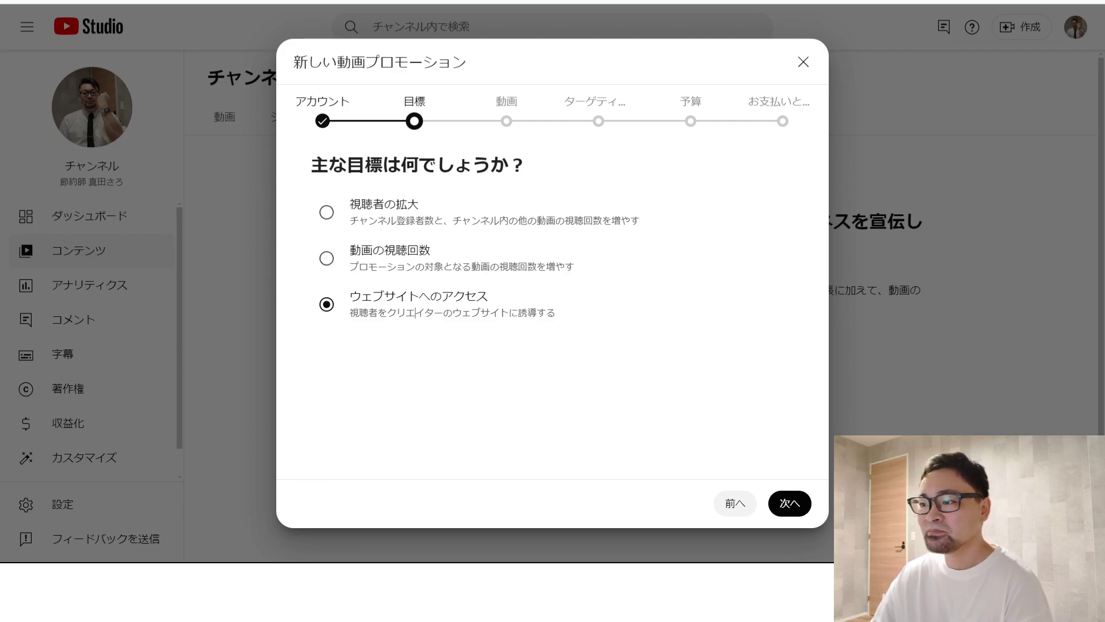
left_click(416, 220)
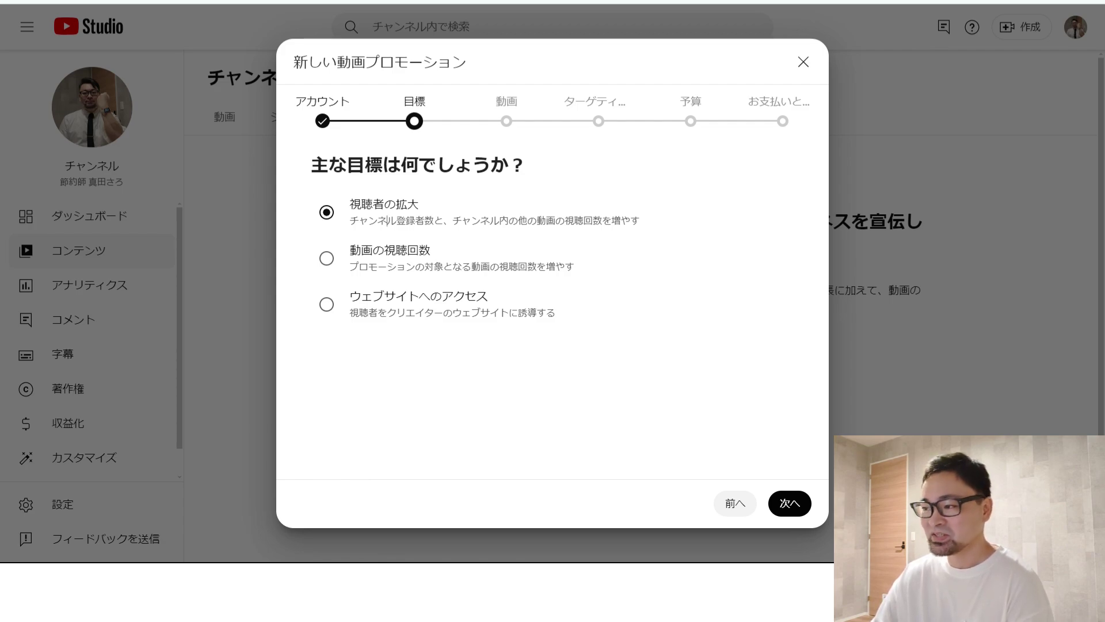
left_click(790, 504)
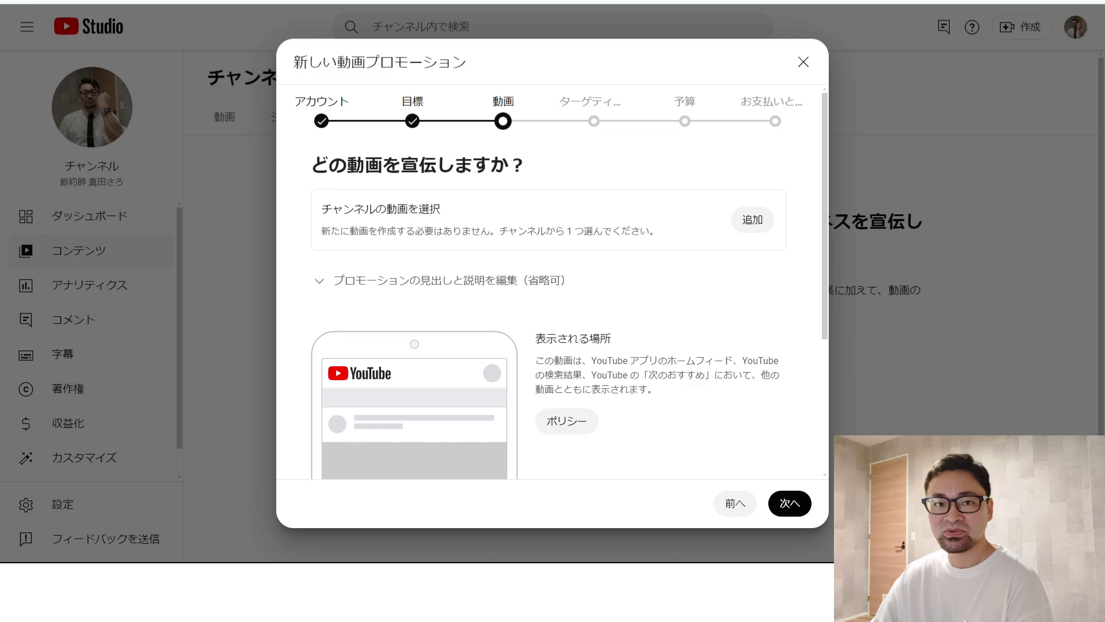
Add the channel video 節約旅行沖縄宮古島３泊４日 as the one to promote
left_click(752, 219)
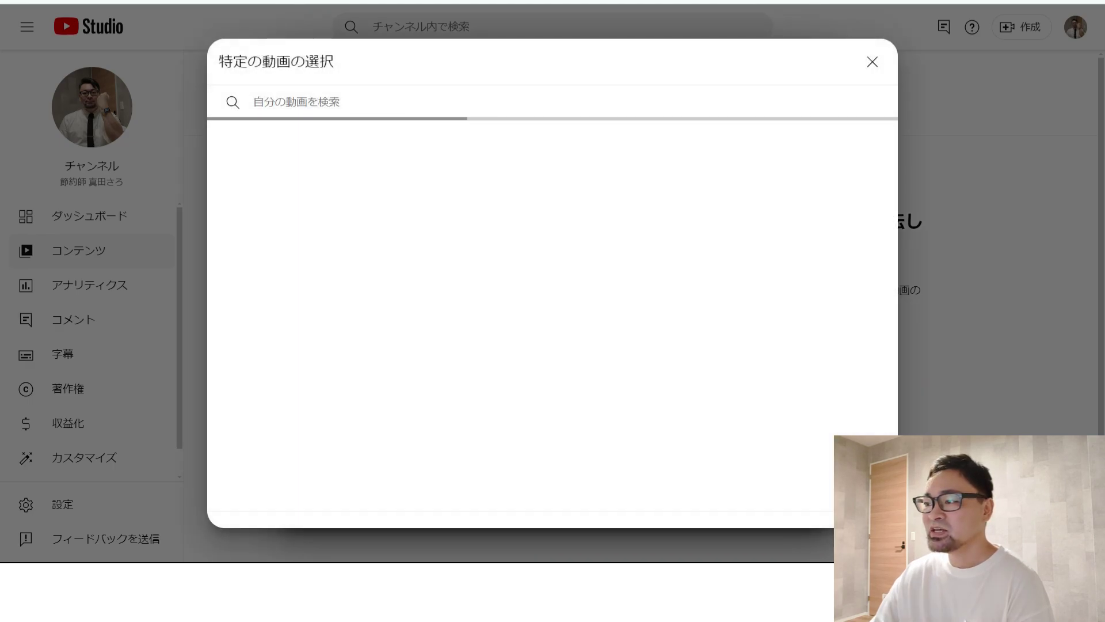
scroll(653, 288, "down", 7)
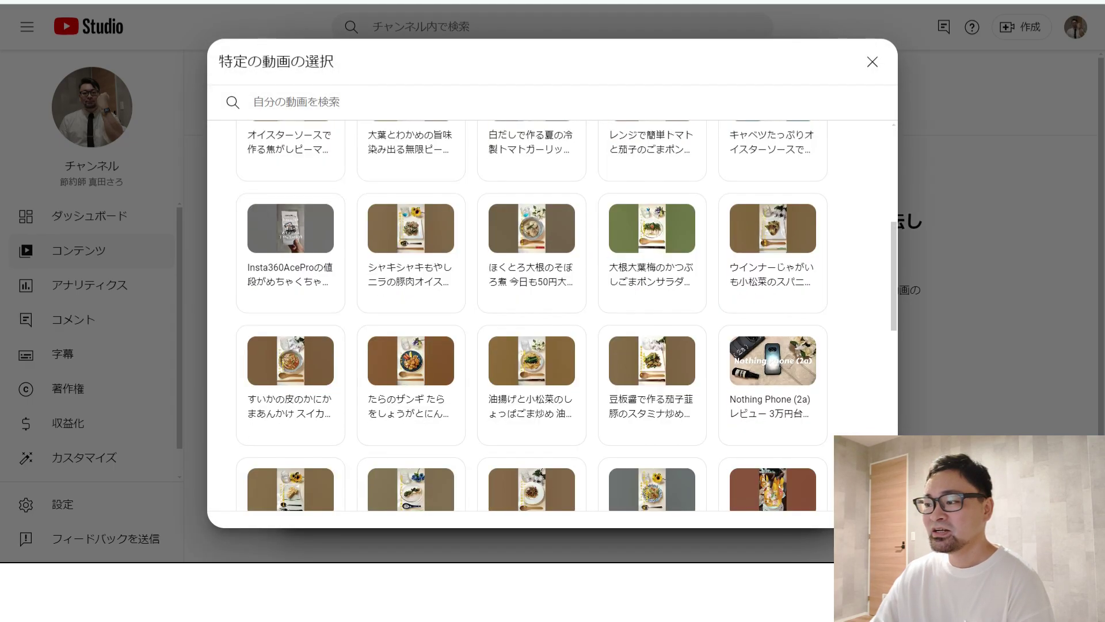
scroll(653, 287, "down", 5)
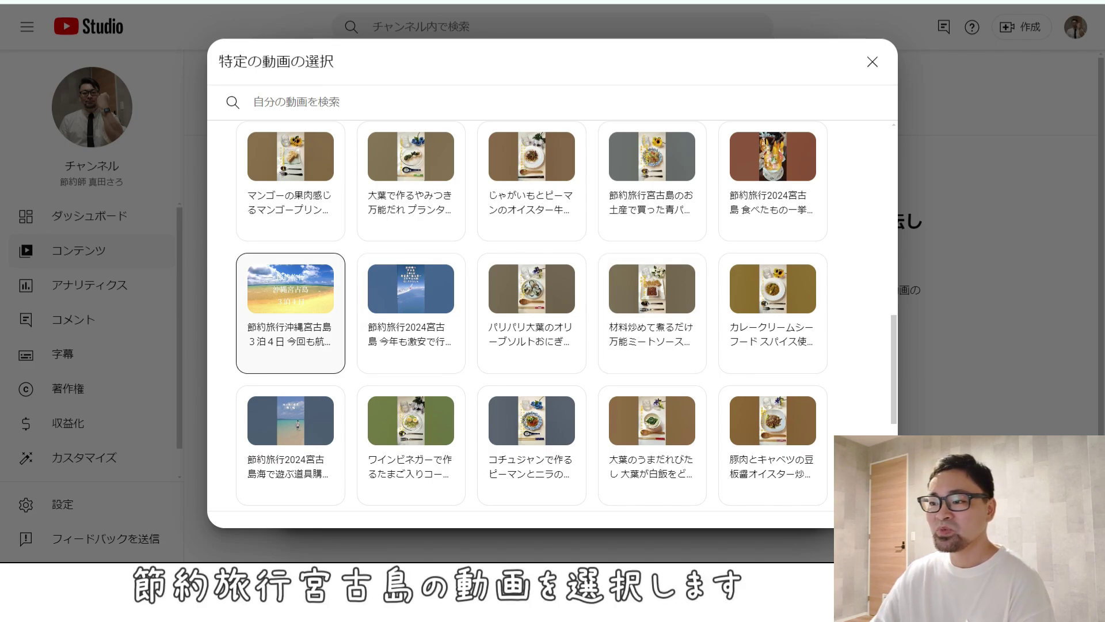
left_click(291, 313)
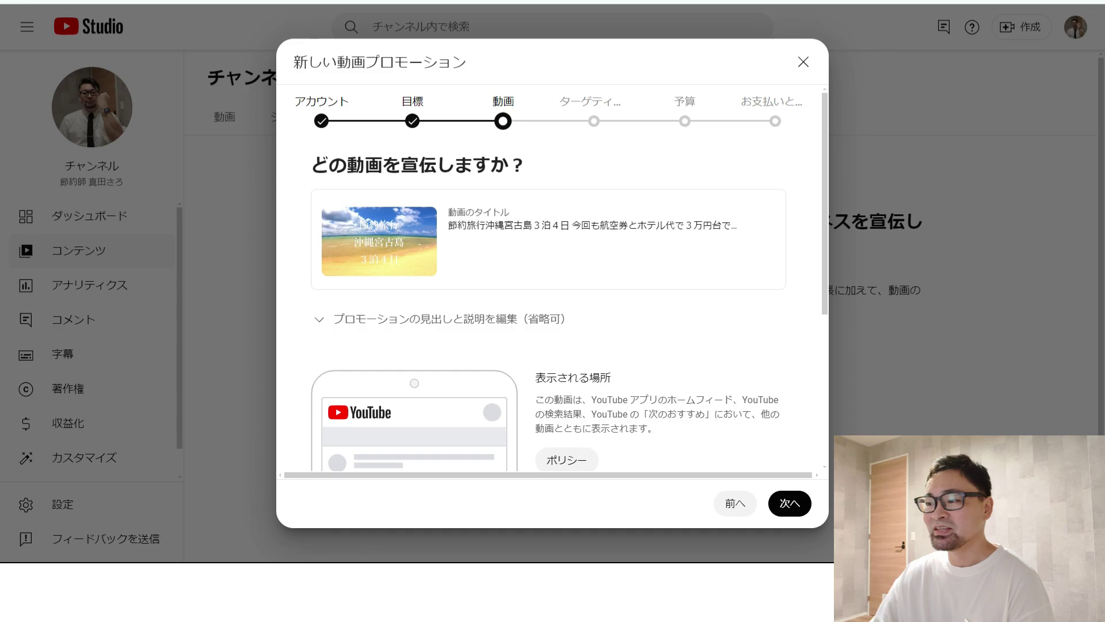
Check the ad preview and display locations for the chosen video, and continue to targeting
scroll(549, 308, "down", 3)
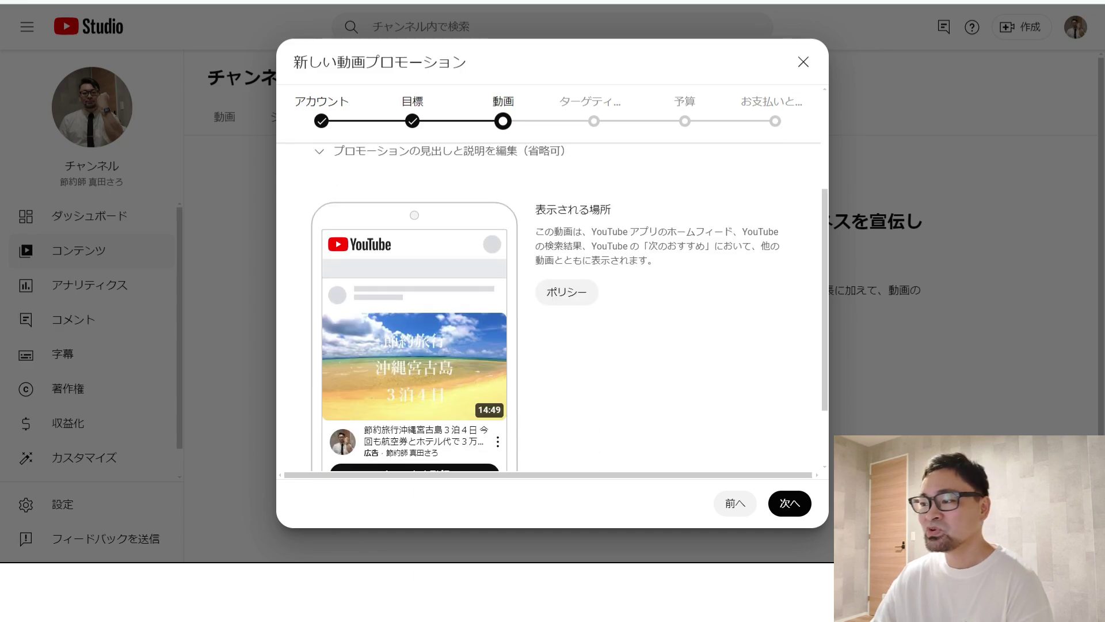
scroll(553, 306, "down", 2)
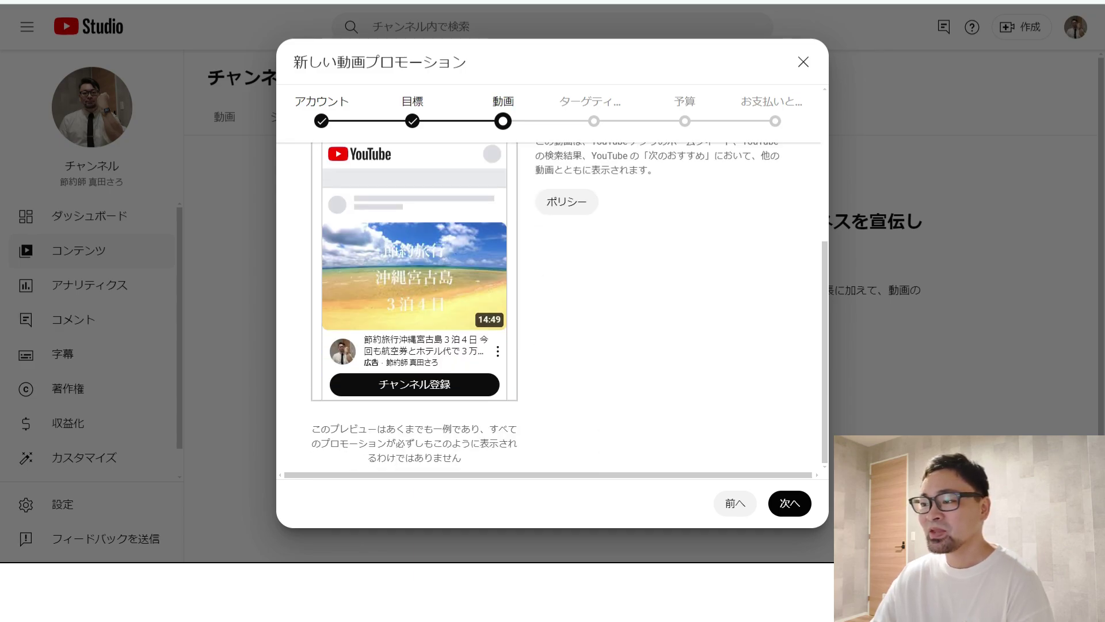
scroll(550, 308, "up", 3)
scroll(549, 308, "down", 3)
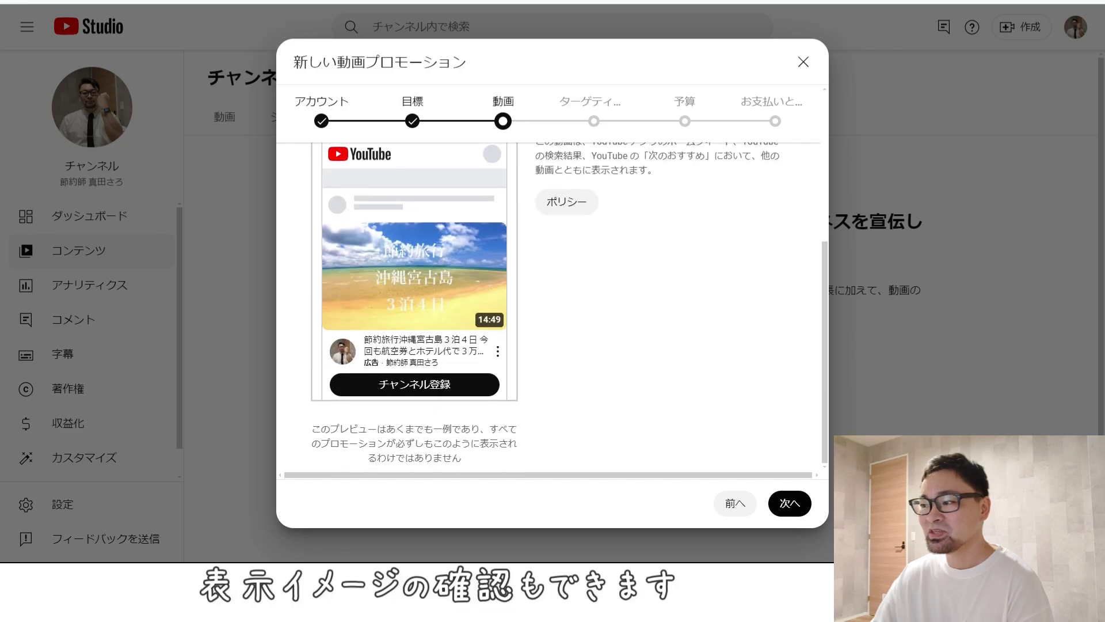
scroll(549, 308, "up", 1)
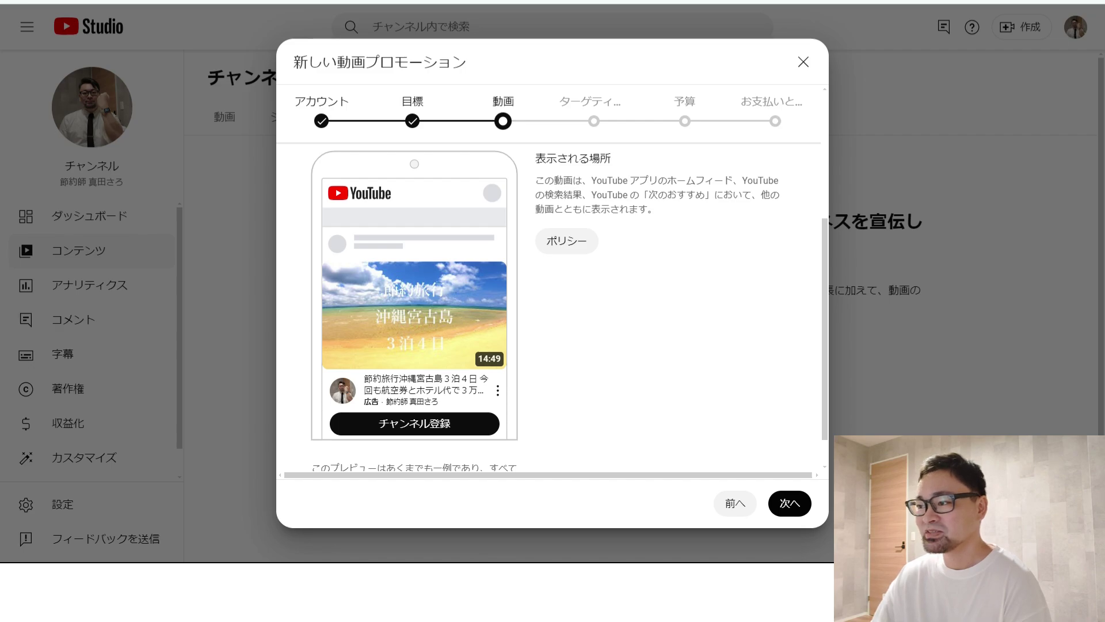
left_click(790, 503)
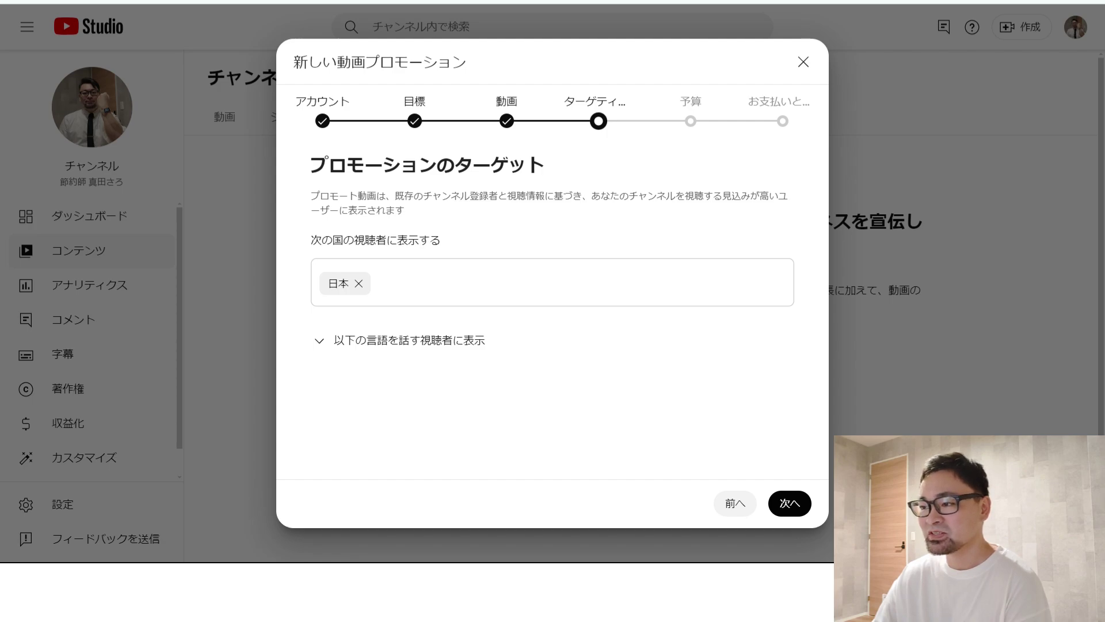
Keep 日本 as the target country, expand the language setting but leave it blank, and continue to the budget
left_click(319, 340)
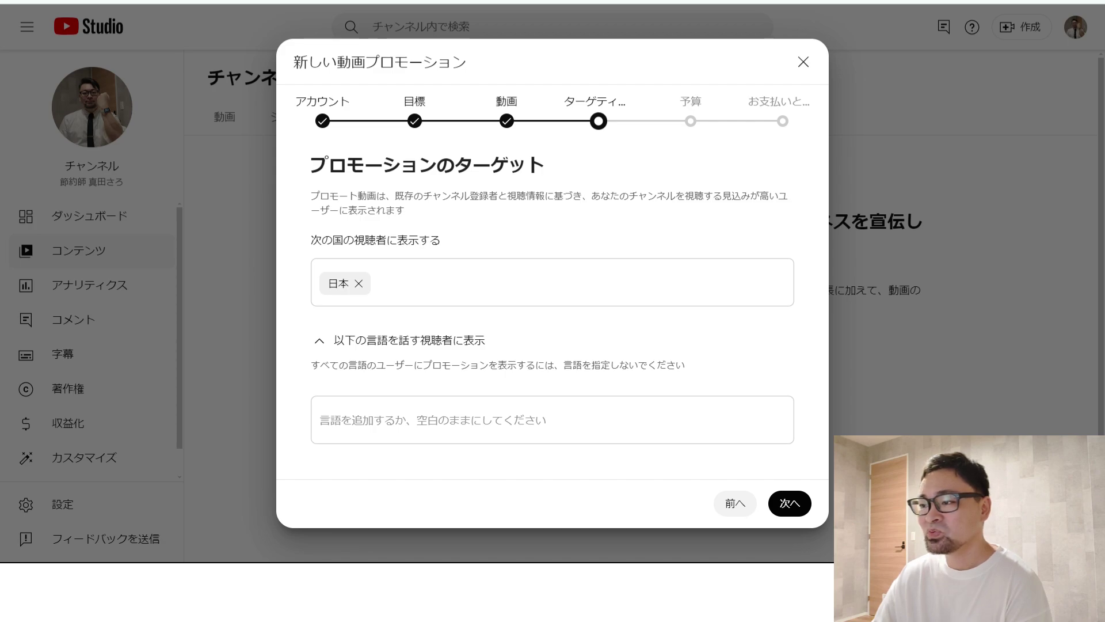
left_click_drag(311, 365, 685, 365)
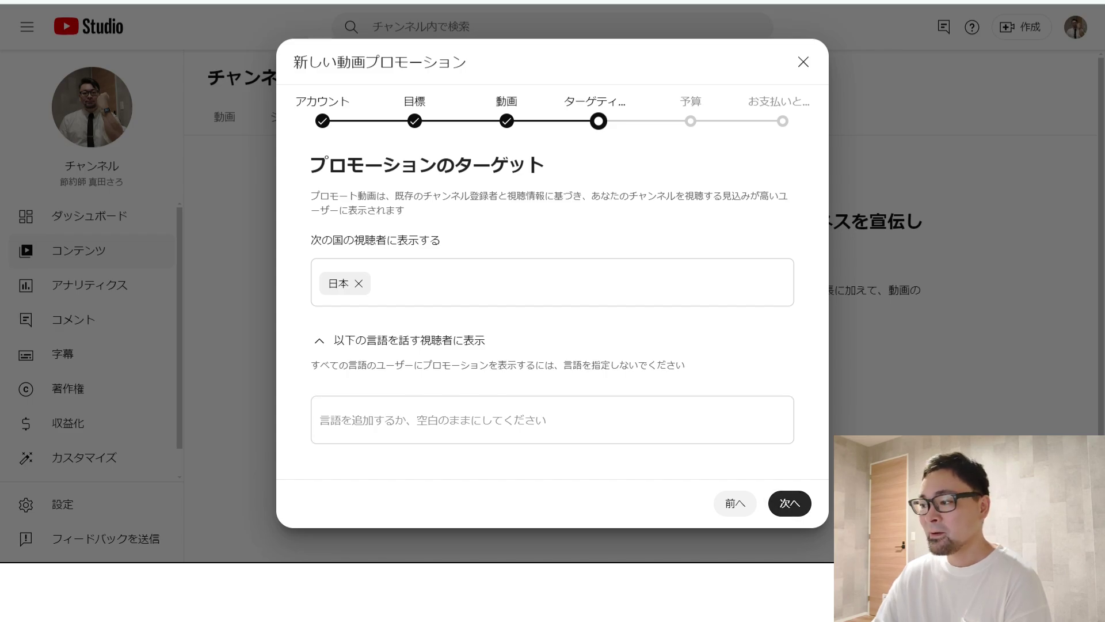
left_click(790, 503)
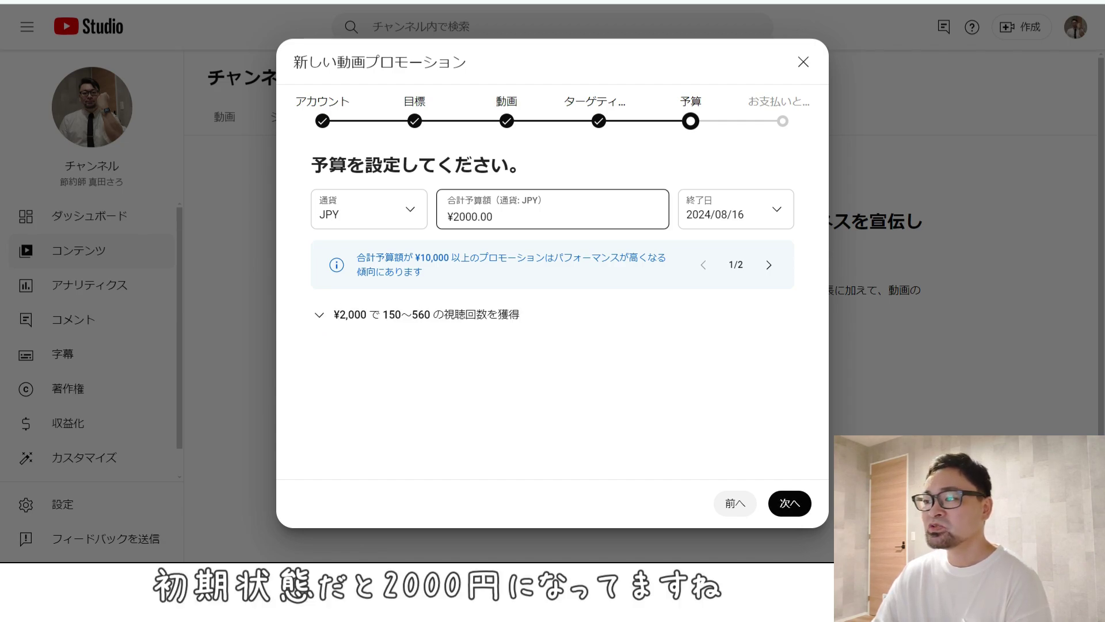
Examine the default total budget and read both budget hints on promotion performance and average daily spending
left_click_drag(494, 217, 452, 217)
left_click(494, 216)
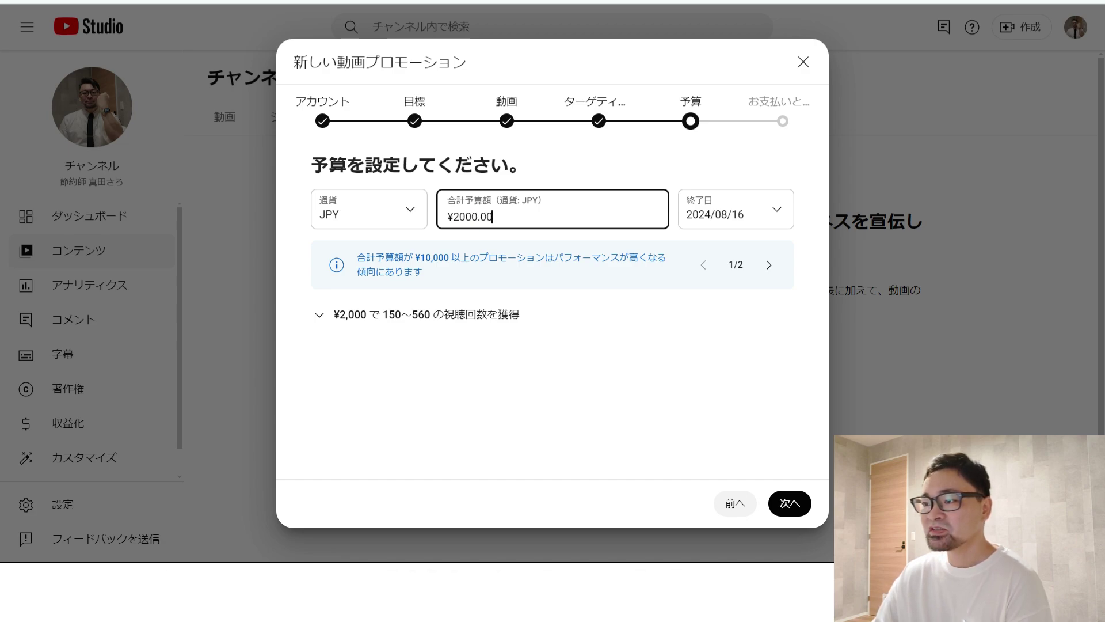
left_click_drag(357, 257, 423, 271)
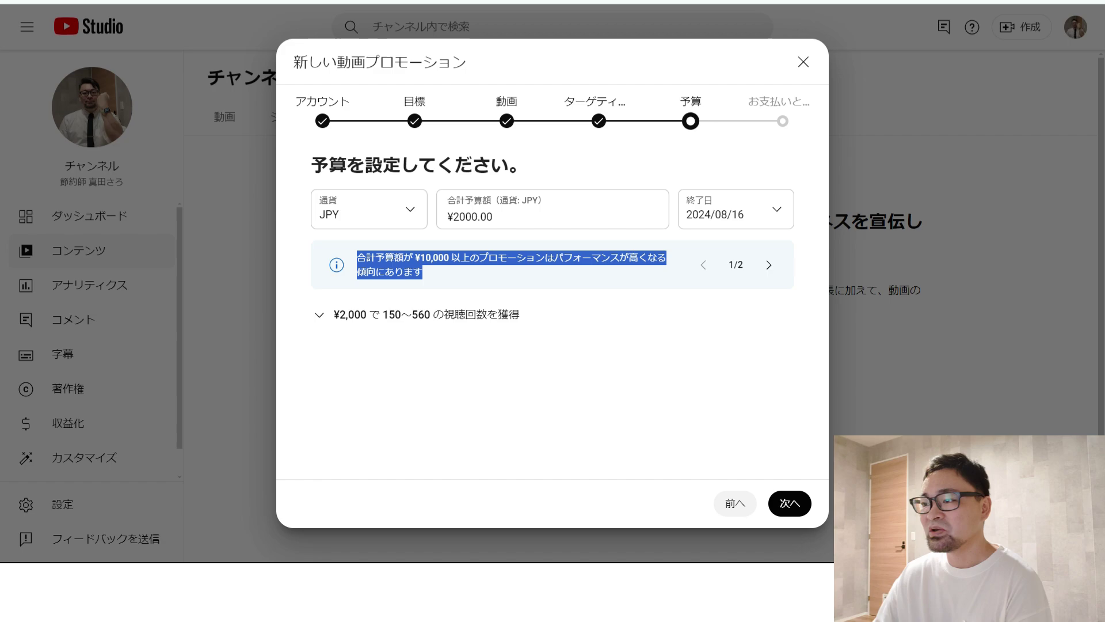
left_click(424, 271)
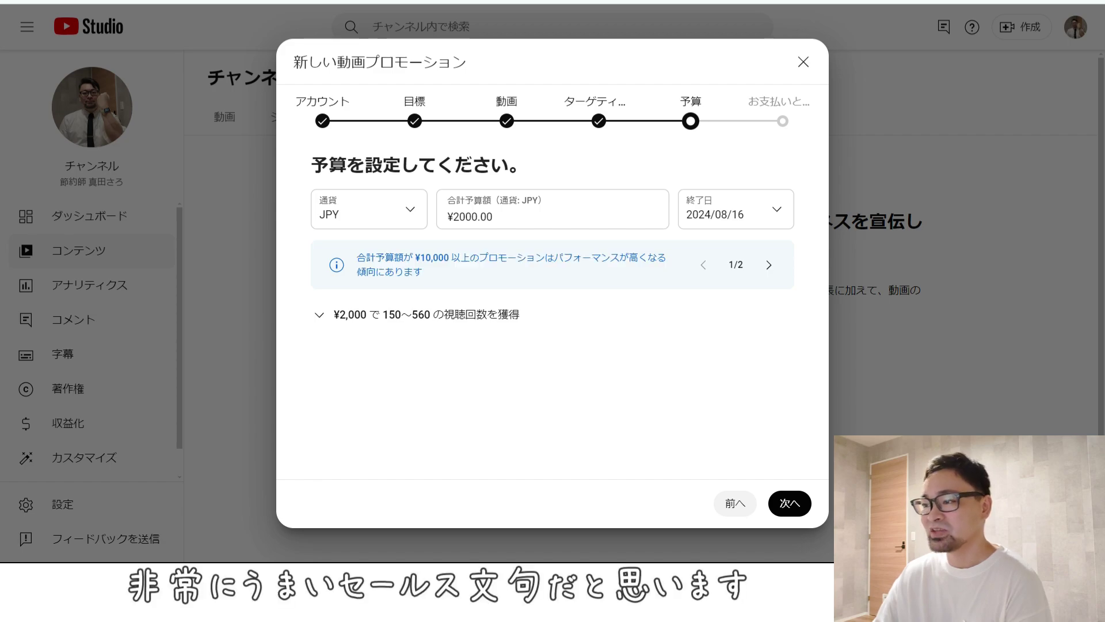
left_click(769, 265)
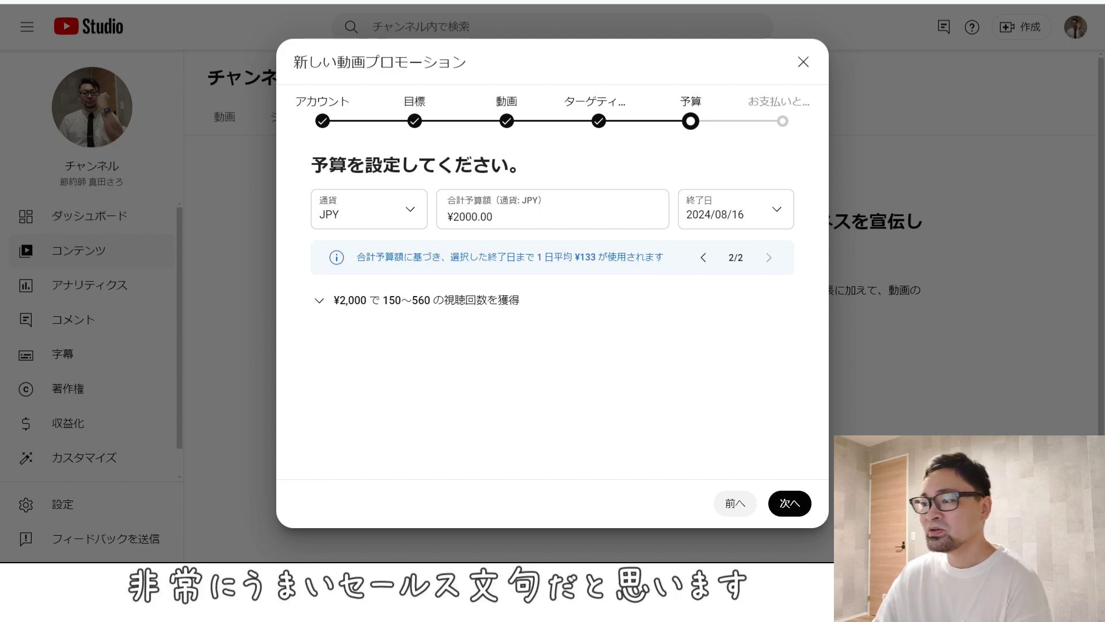
left_click_drag(357, 258, 665, 257)
left_click(665, 257)
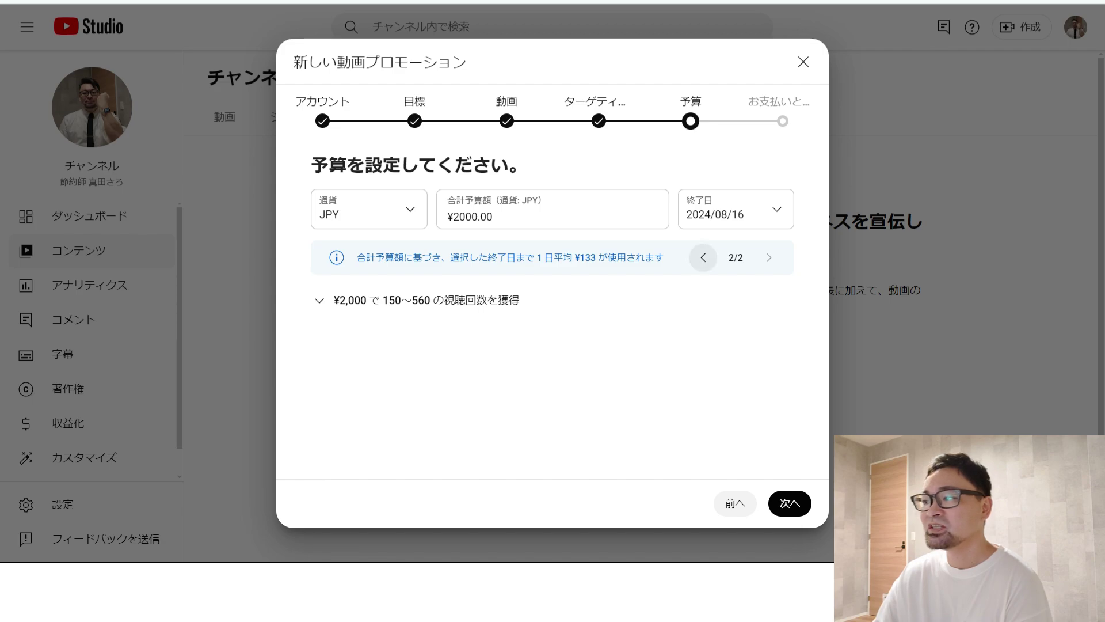
left_click(703, 257)
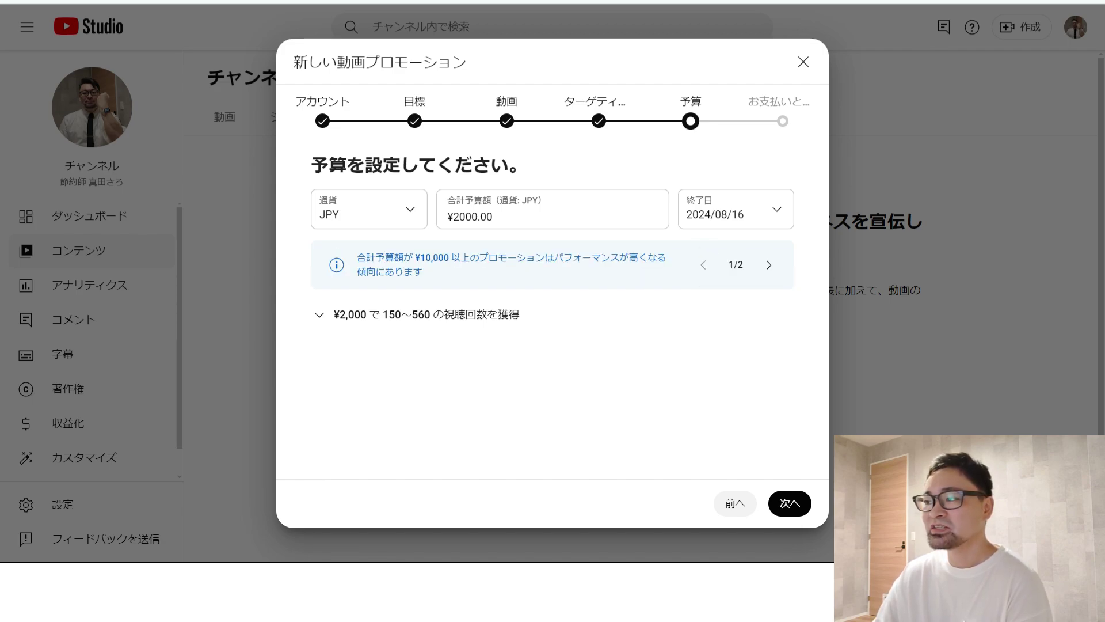
Set the promotion's total budget to ¥10000 and continue to the payment information
left_click(735, 209)
left_click(552, 216)
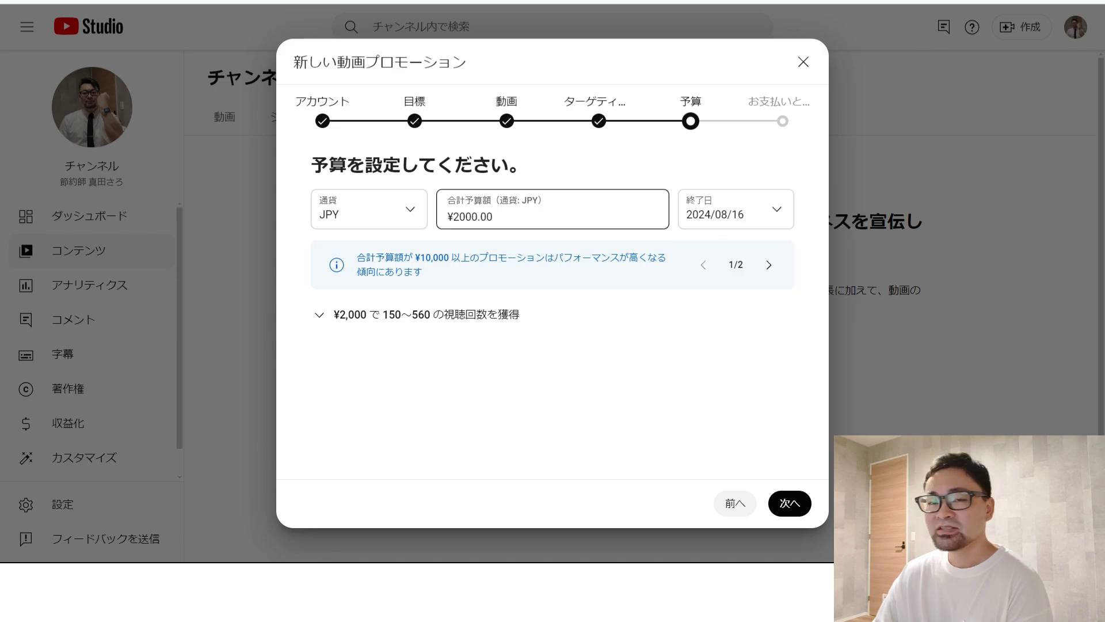
key("ctrl+a")
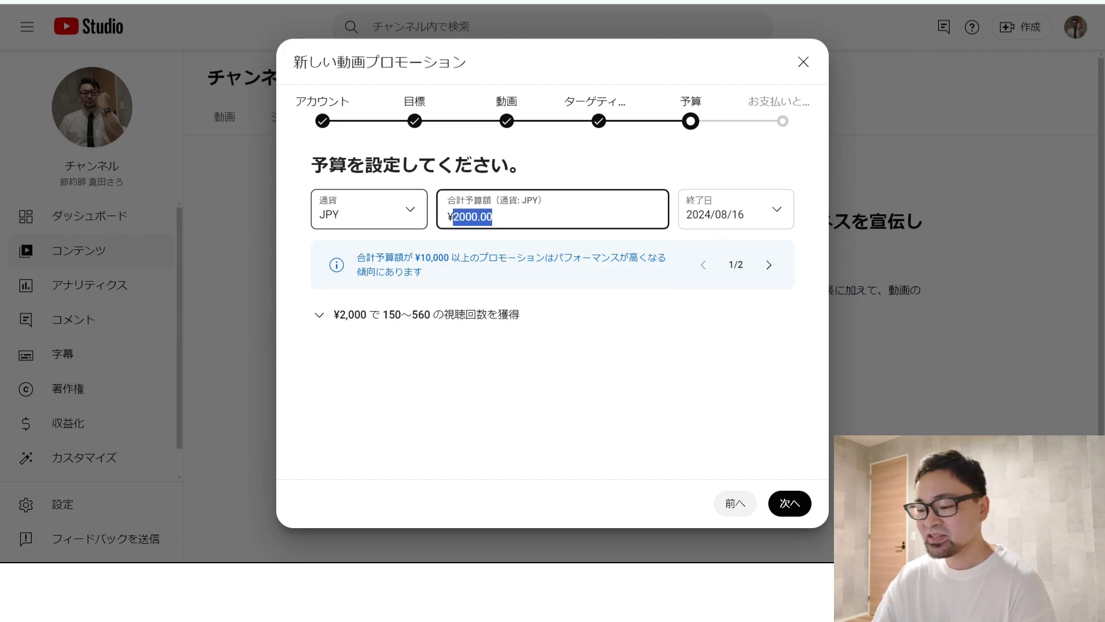
type("10000")
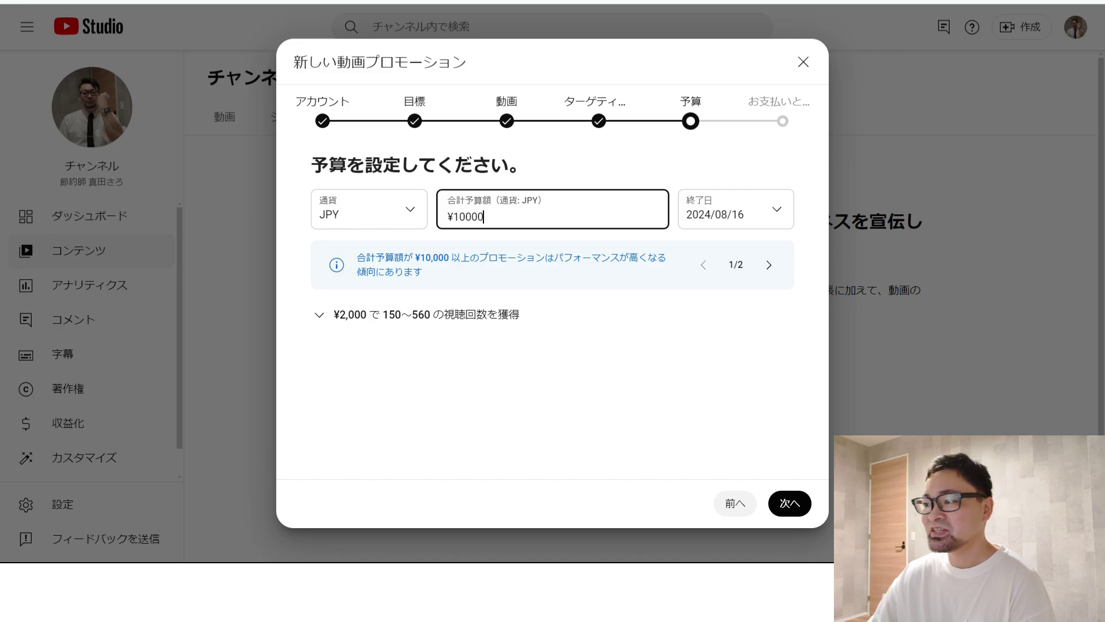
key("Return")
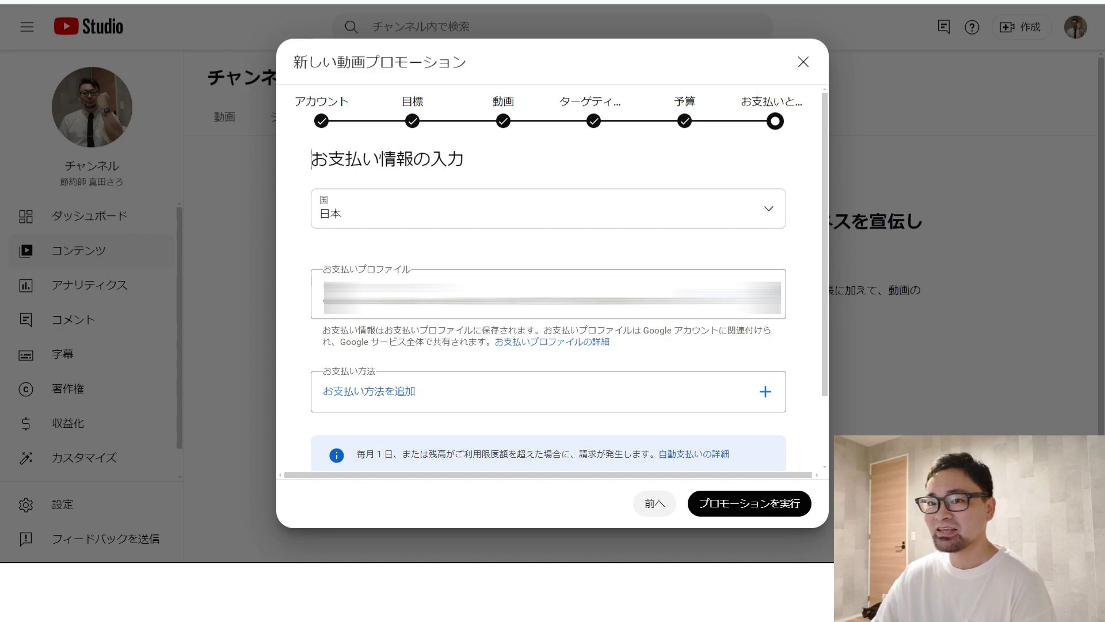
Review the payment information, run the promotion and check the explanation of its status in the promotions list
scroll(549, 288, "down", 2)
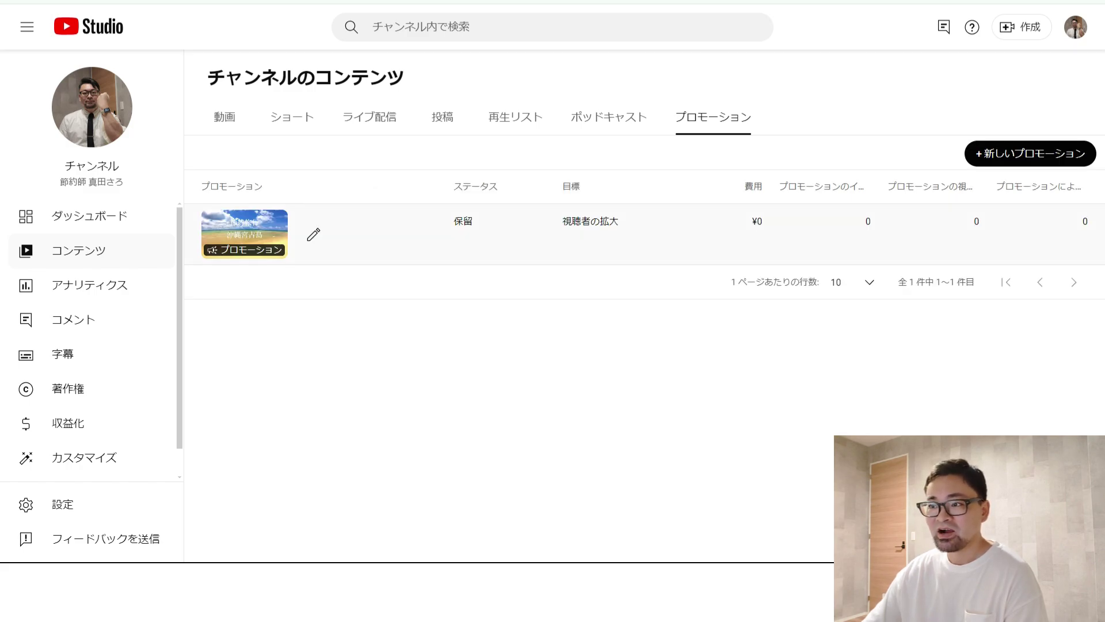
mouse_move(463, 221)
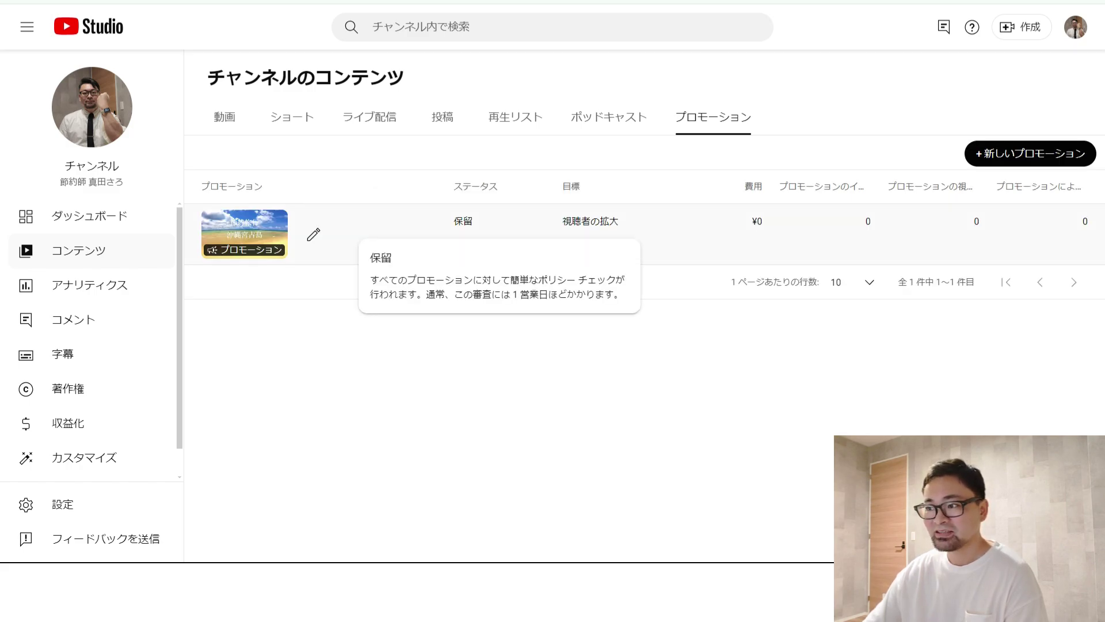